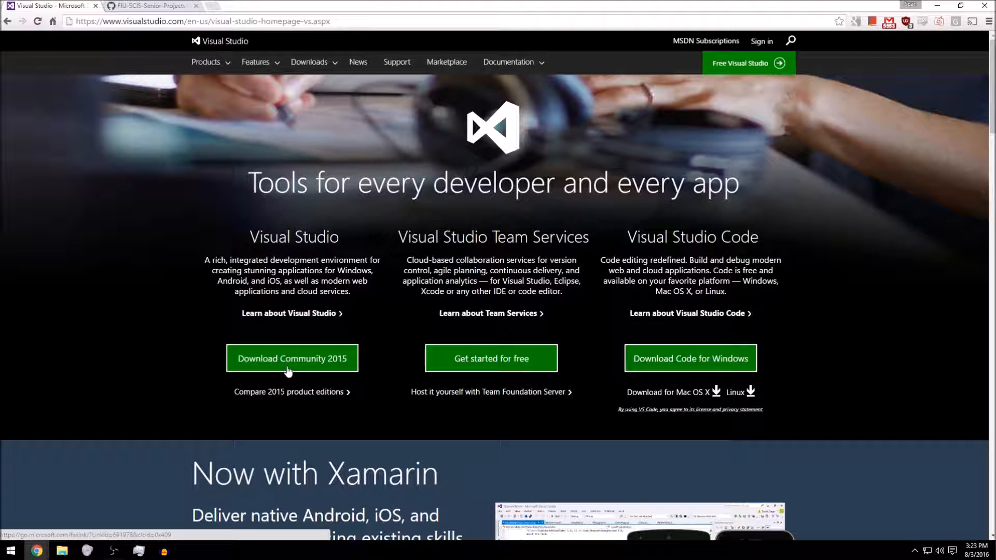
- Download the Visual Studio Community 2015 installer, keep the flagged file and run it through the security warnings
{"action": "left_click", "coordinate": [288, 370]}
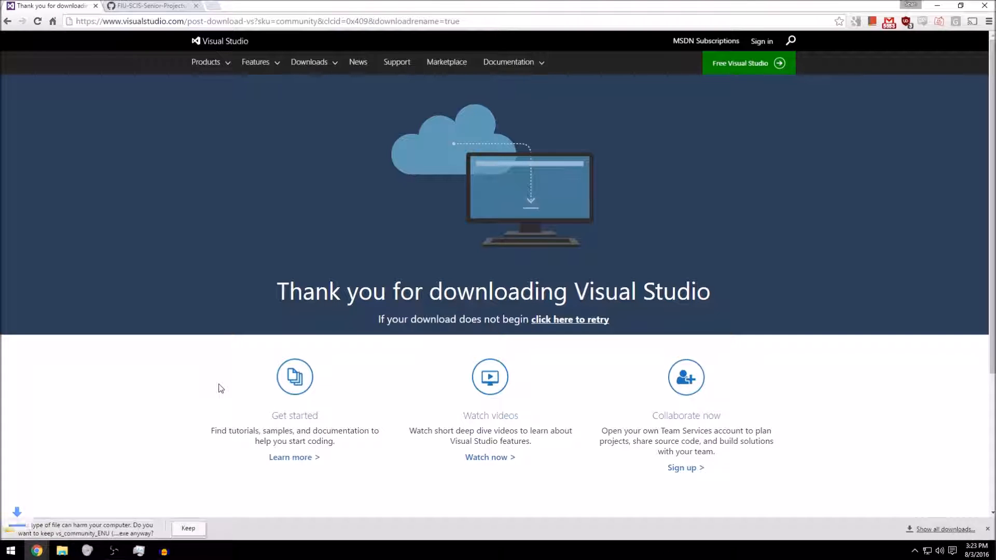
{"action": "left_click", "coordinate": [188, 528]}
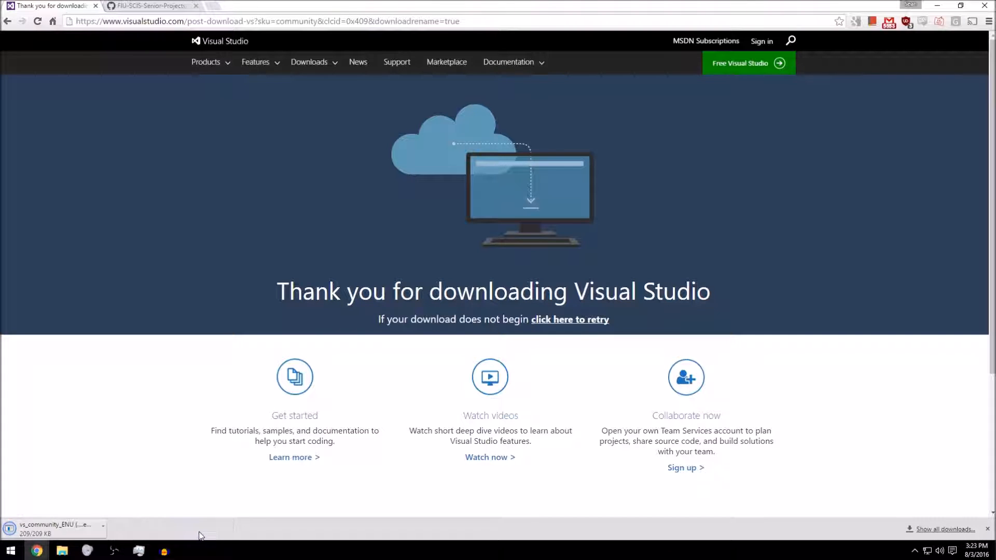
{"action": "left_click", "coordinate": [54, 531]}
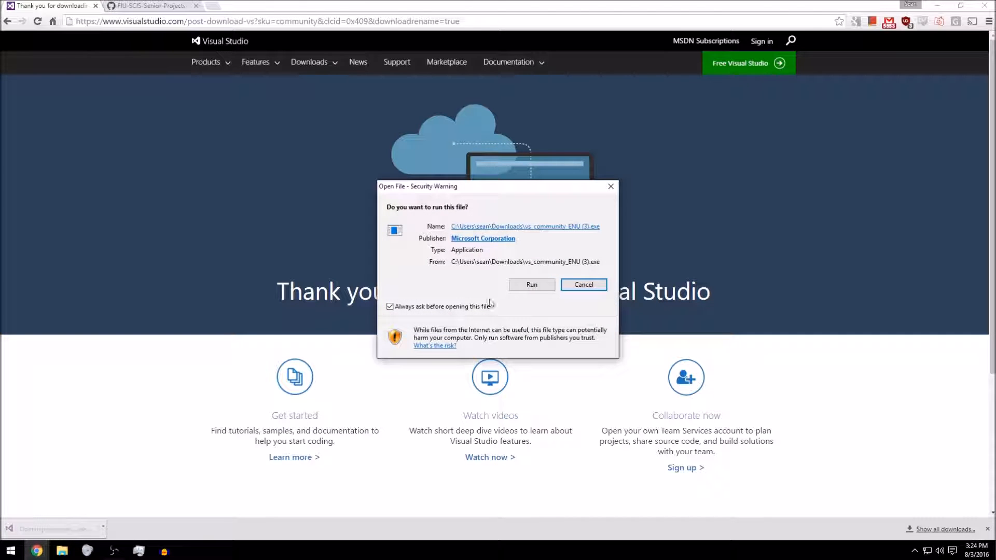
{"action": "left_click", "coordinate": [518, 290]}
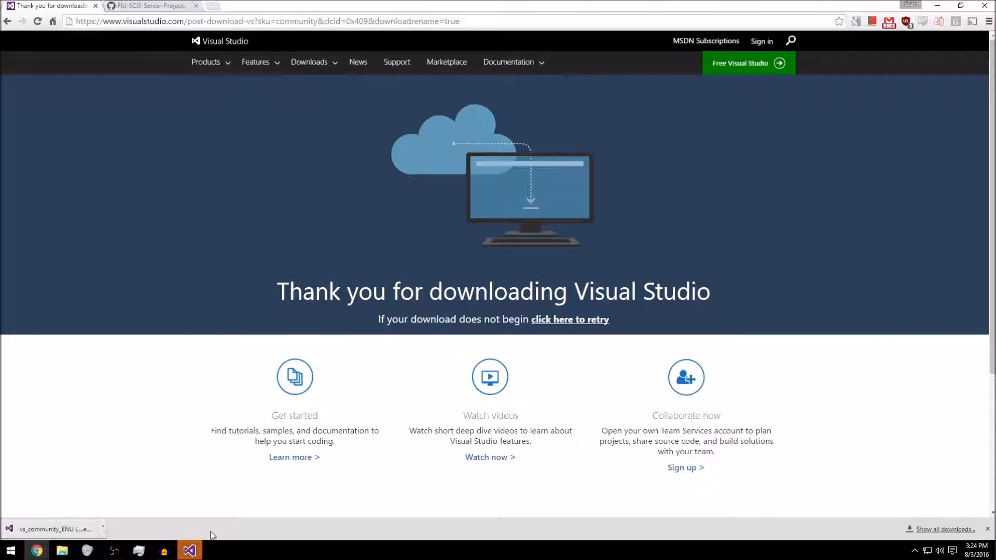
{"action": "left_click", "coordinate": [194, 553]}
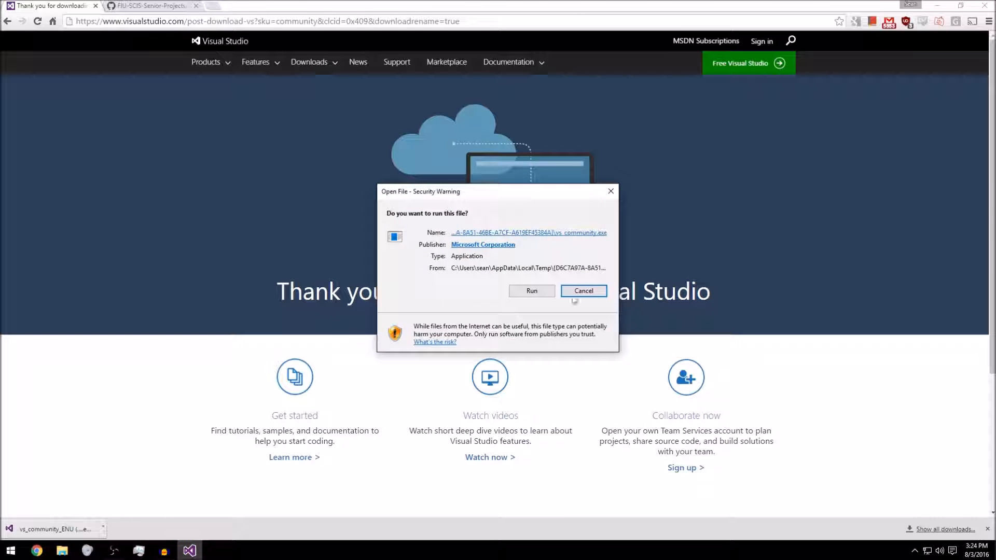
{"action": "left_click", "coordinate": [534, 289]}
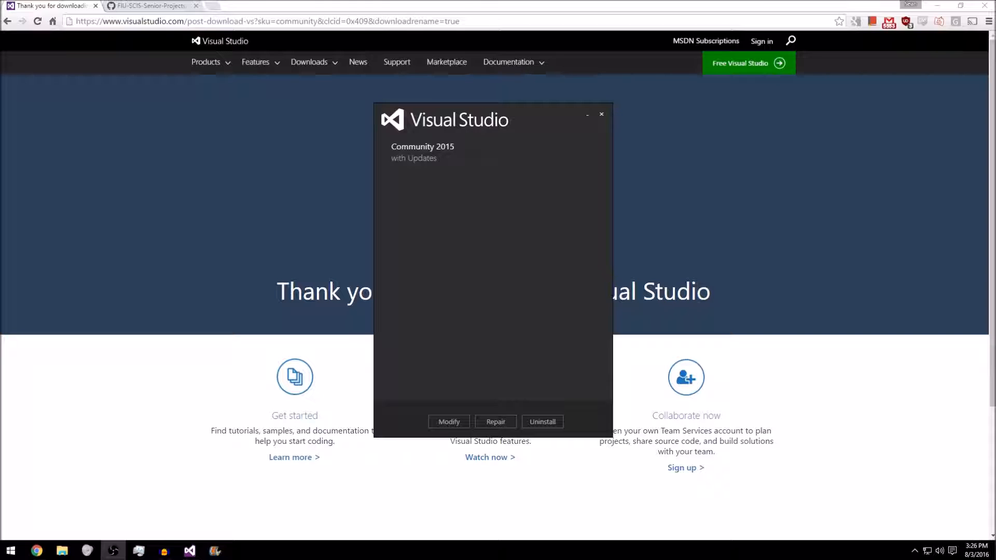
- Enter the installation's modify options and examine the selected features, especially Cross Platform Mobile Development and the Android development kits
{"action": "left_click", "coordinate": [443, 425]}
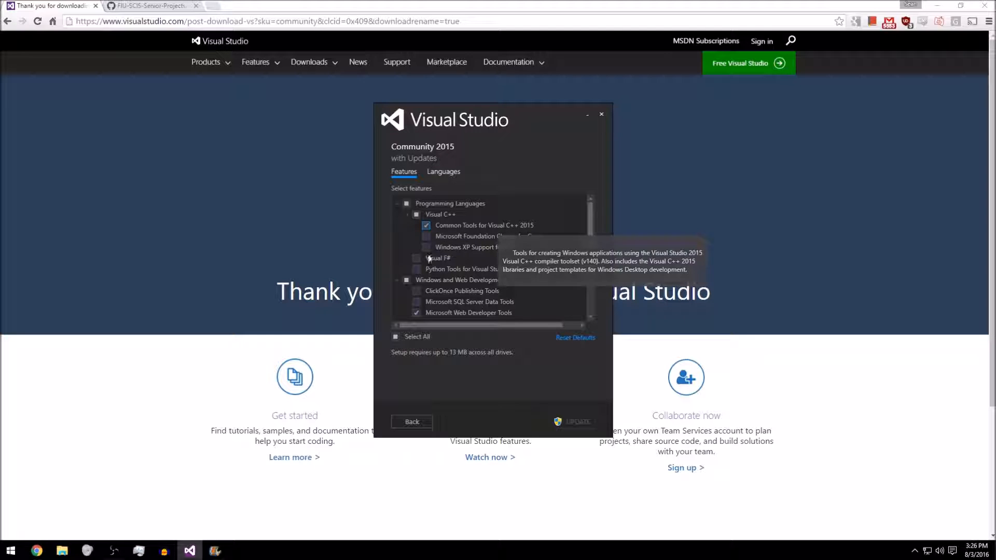
{"action": "scroll", "coordinate": [518, 277], "scroll_direction": "down", "scroll_amount": 2}
{"action": "scroll", "coordinate": [500, 260], "scroll_direction": "down", "scroll_amount": 4}
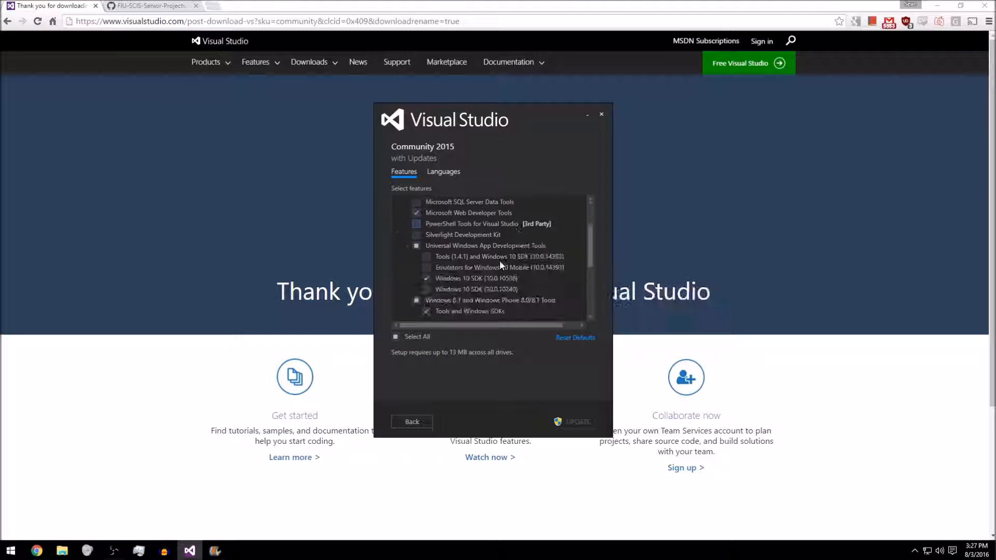
{"action": "scroll", "coordinate": [499, 261], "scroll_direction": "down", "scroll_amount": 2}
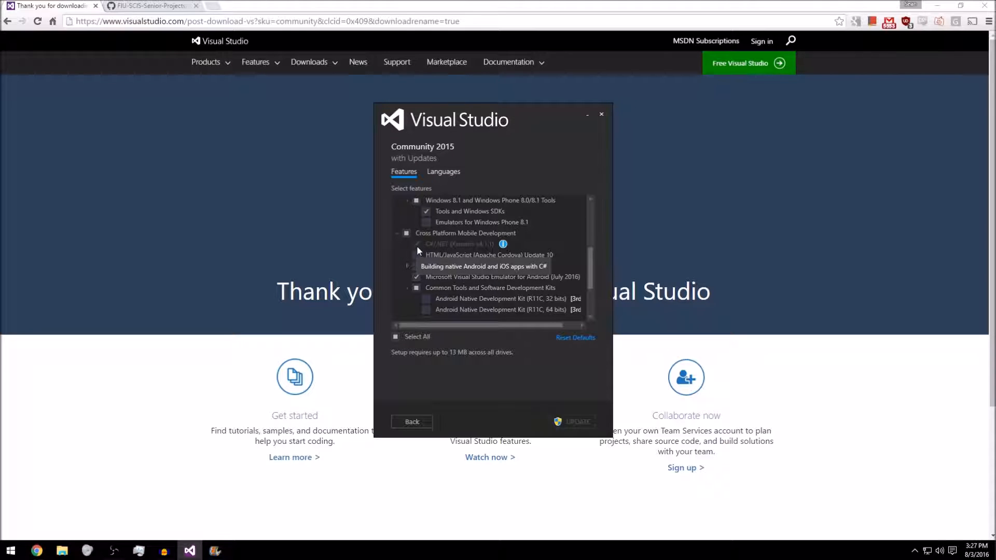
{"action": "scroll", "coordinate": [591, 259], "scroll_direction": "down", "scroll_amount": 1}
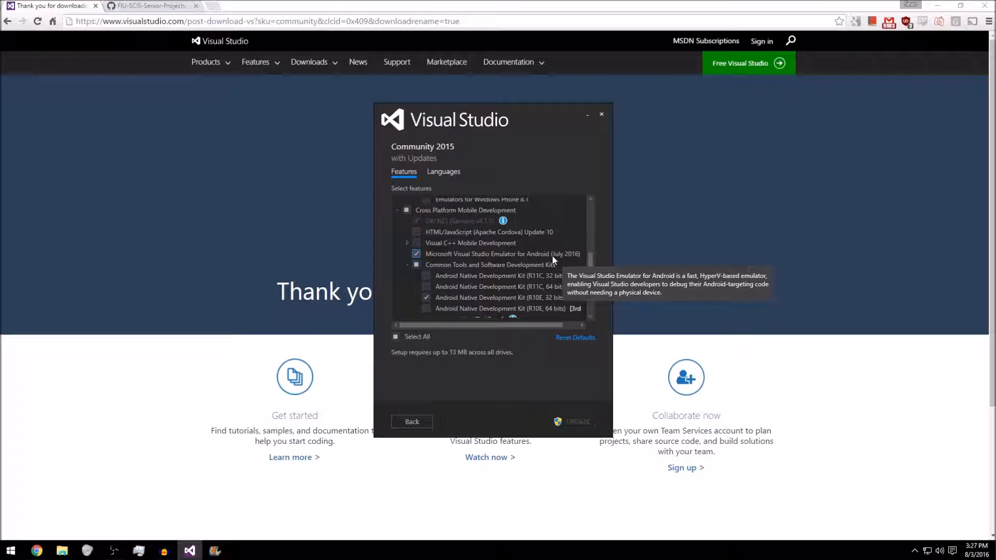
{"action": "scroll", "coordinate": [593, 270], "scroll_direction": "down", "scroll_amount": 1}
{"action": "scroll", "coordinate": [592, 270], "scroll_direction": "down", "scroll_amount": 1}
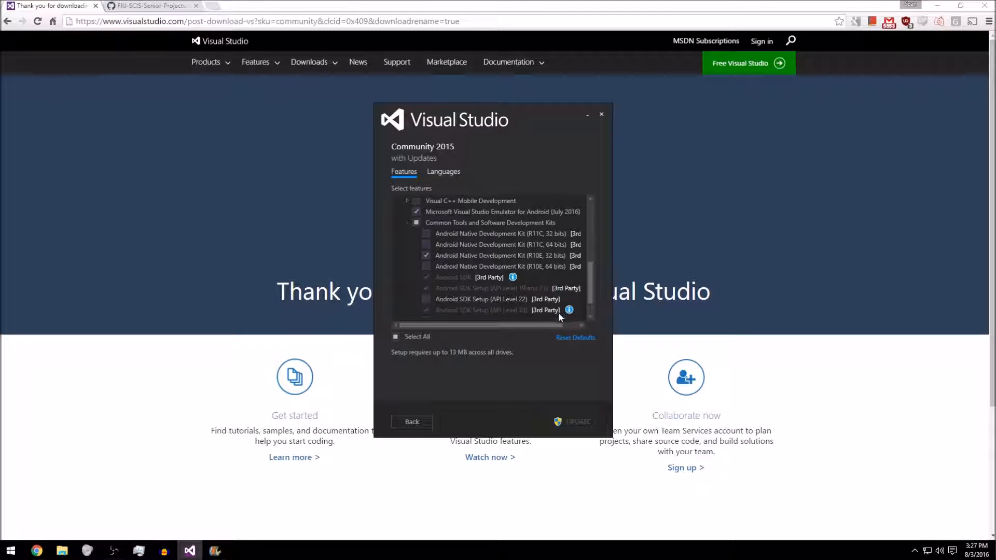
{"action": "scroll", "coordinate": [558, 316], "scroll_direction": "down", "scroll_amount": 1}
{"action": "scroll", "coordinate": [552, 312], "scroll_direction": "down", "scroll_amount": 1}
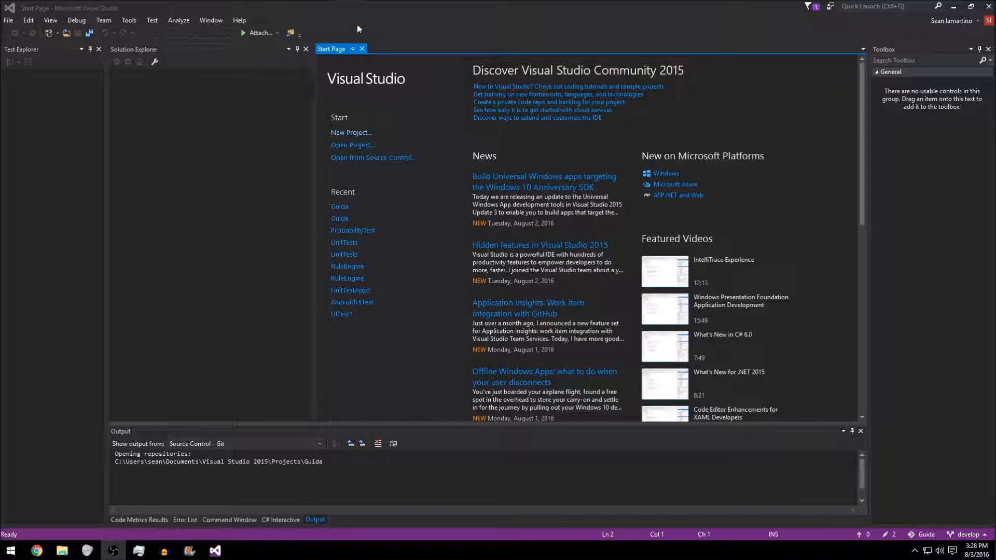
- Open the existing Guida solution in Visual Studio and dismiss the Xamarin Mac Agent dialog
{"action": "left_click", "coordinate": [354, 145]}
{"action": "double_click", "coordinate": [128, 86]}
{"action": "double_click", "coordinate": [120, 135]}
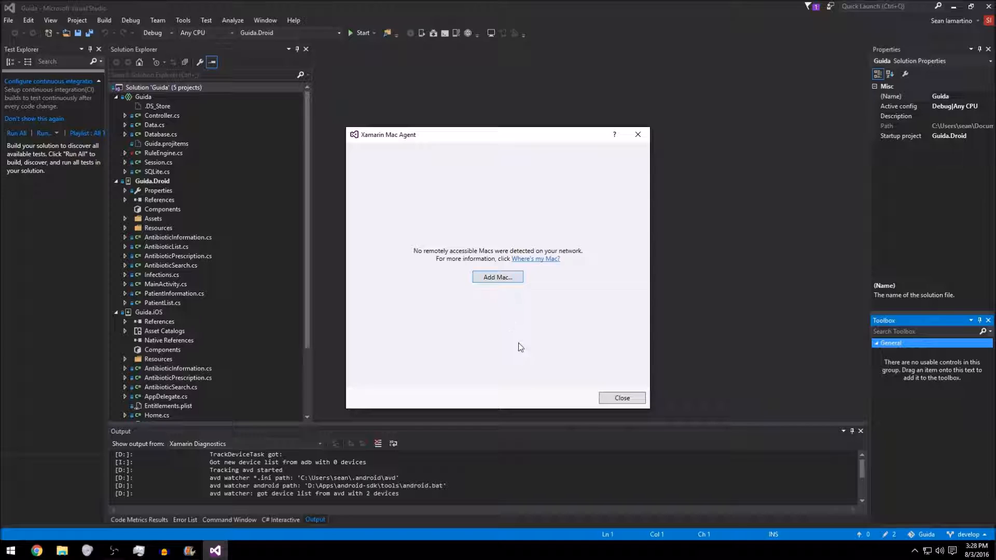
{"action": "left_click", "coordinate": [612, 399]}
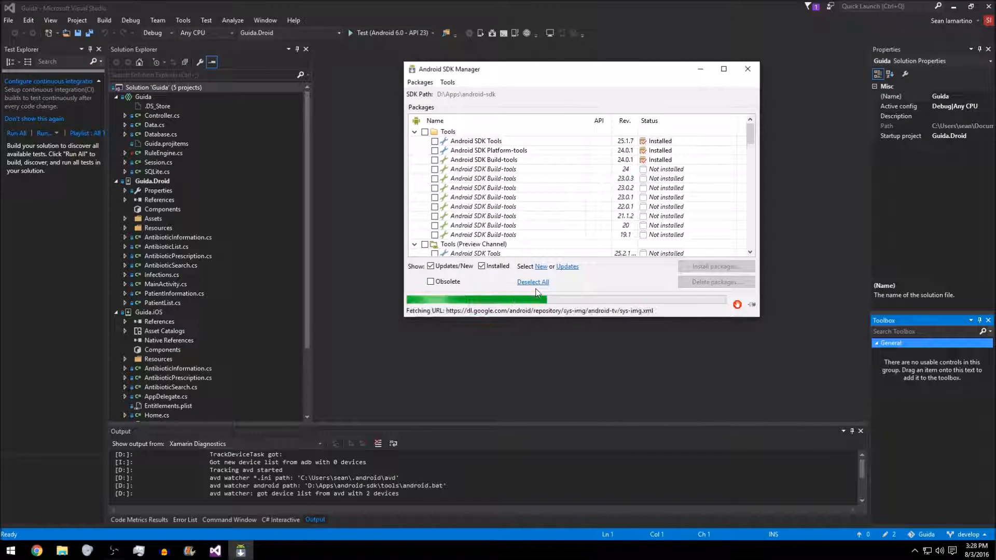
- Mark Android SDK Tools, Platform-tools and Build-tools 24.0.1 in the SDK Manager, then collapse both Tools groups
{"action": "left_click", "coordinate": [435, 141]}
{"action": "left_click", "coordinate": [435, 150]}
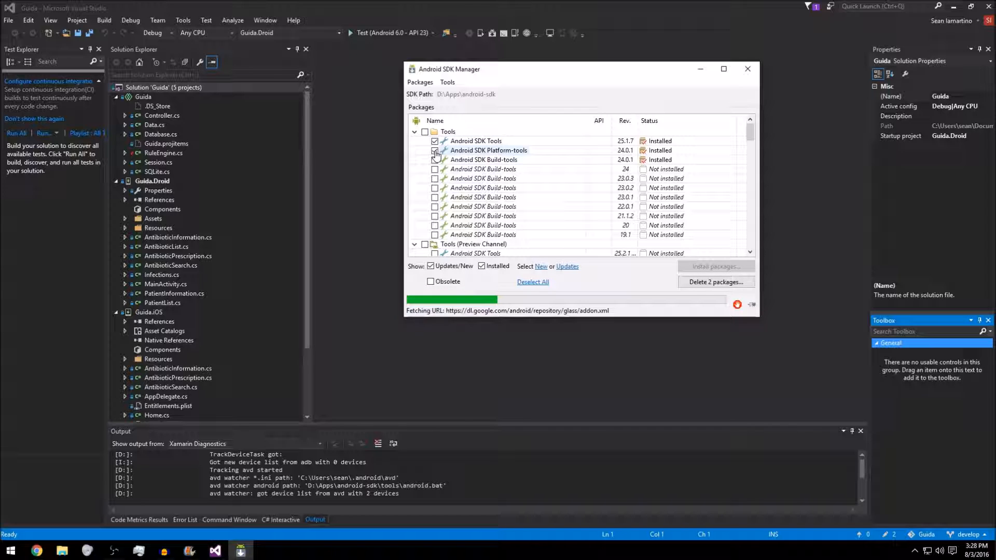
{"action": "left_click", "coordinate": [435, 160]}
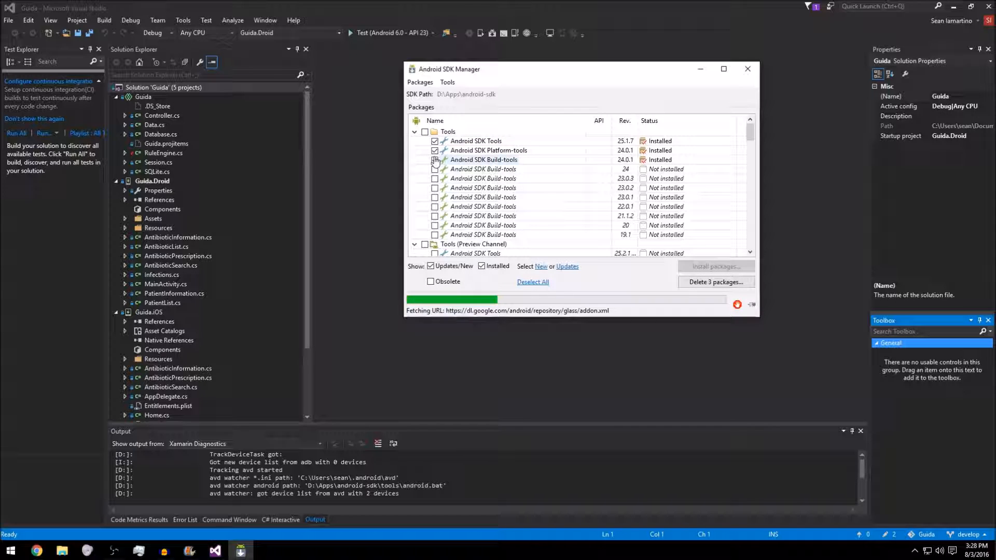
{"action": "left_click", "coordinate": [414, 132]}
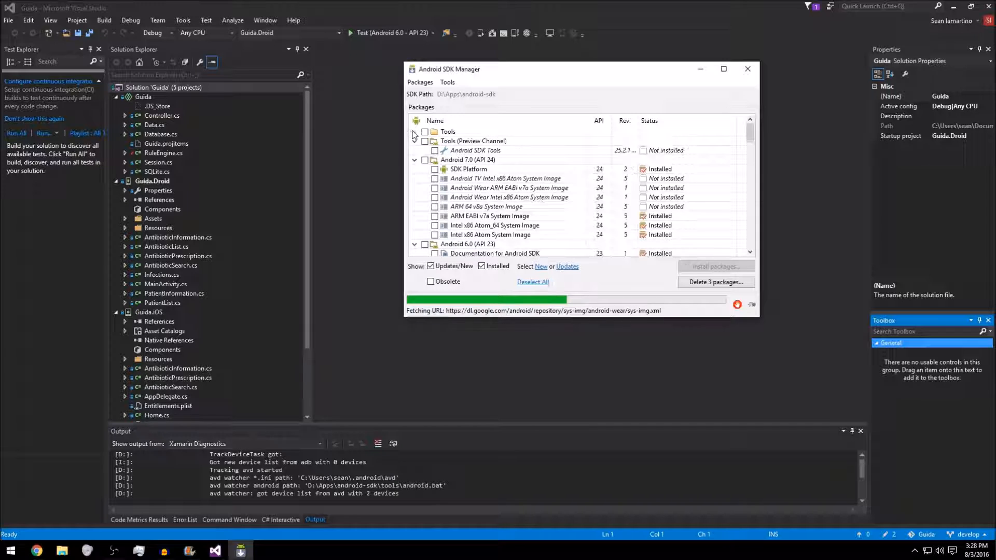
{"action": "left_click", "coordinate": [414, 141]}
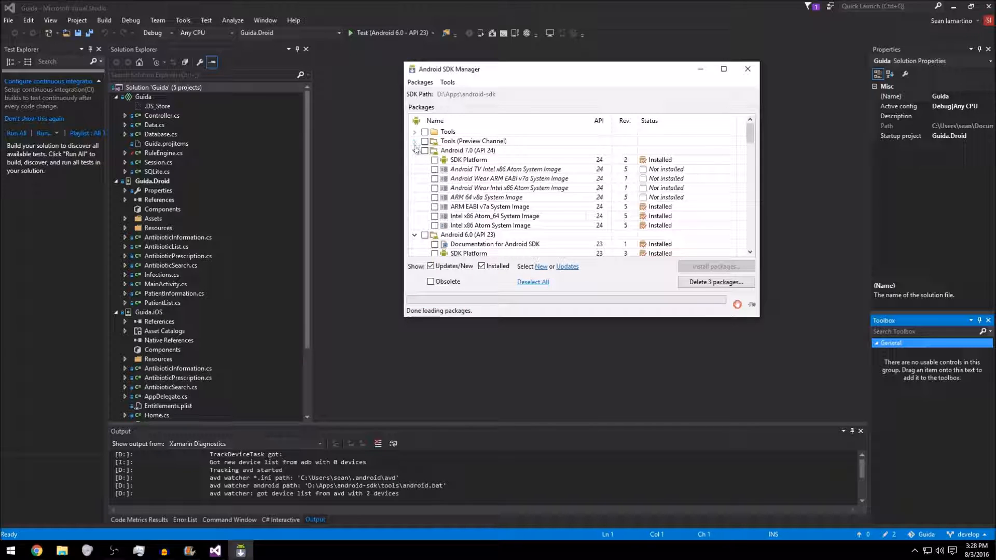
- Mark all packages of Android 7.0 (API 24), Android 6.0 (API 23) and Android 5.1.1 (API 22), collapsing each group
{"action": "left_click", "coordinate": [425, 151]}
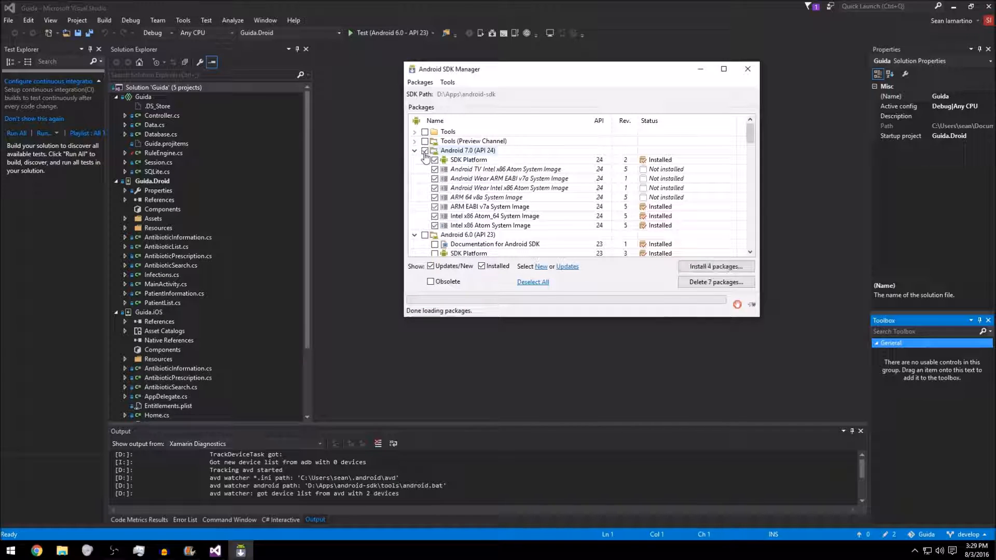
{"action": "left_click", "coordinate": [415, 151]}
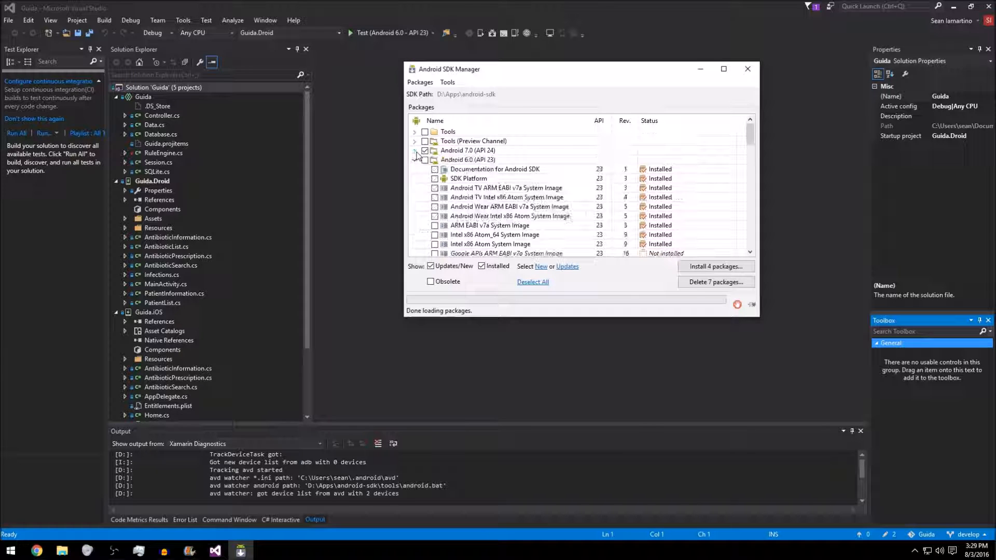
{"action": "left_click", "coordinate": [424, 159]}
{"action": "left_click", "coordinate": [415, 160]}
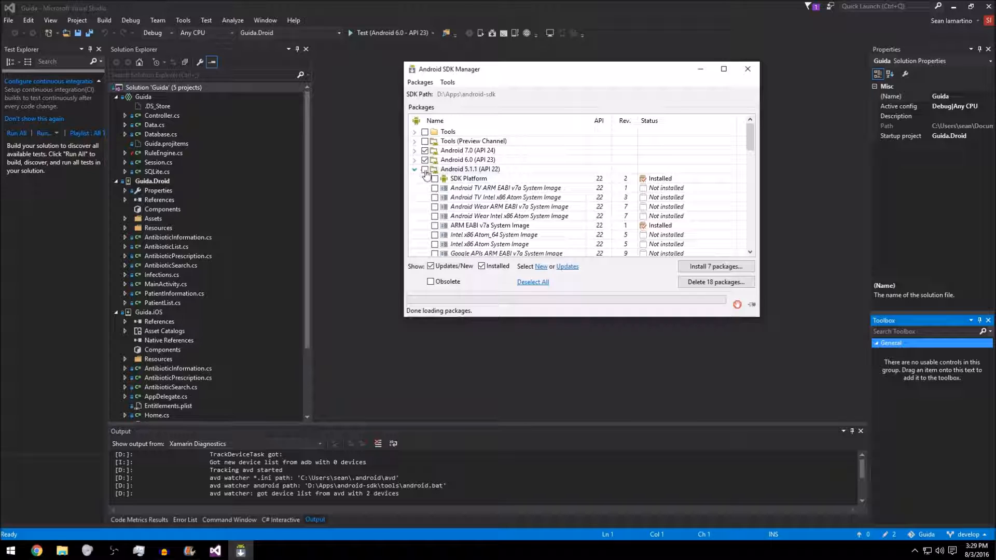
{"action": "left_click", "coordinate": [423, 169]}
{"action": "left_click", "coordinate": [415, 169]}
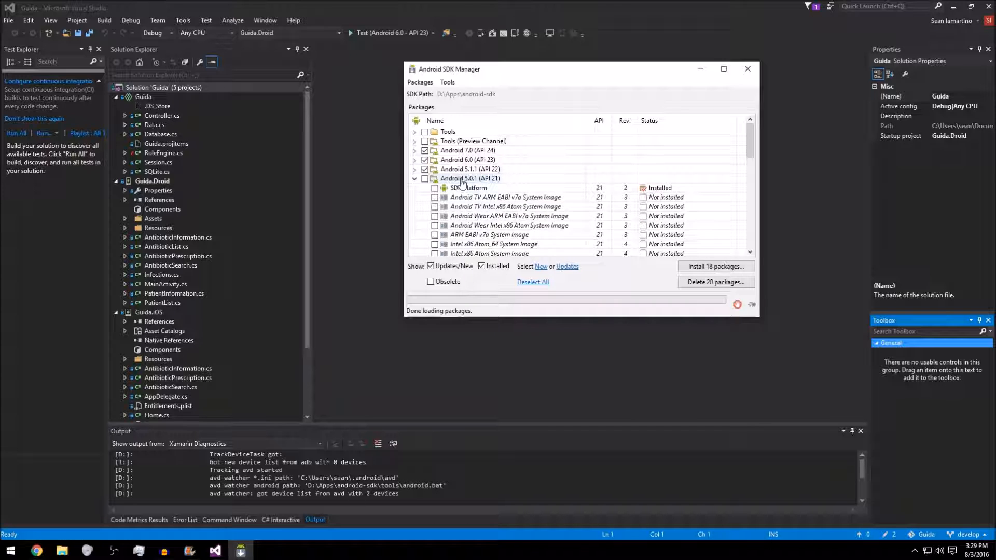
- Mark the Intel x86 Emulator Accelerator (HAXM installer), then accept the Android SDK license and install the selected packages
{"action": "scroll", "coordinate": [446, 184], "scroll_direction": "down", "scroll_amount": 4}
{"action": "scroll", "coordinate": [446, 184], "scroll_direction": "down", "scroll_amount": 4}
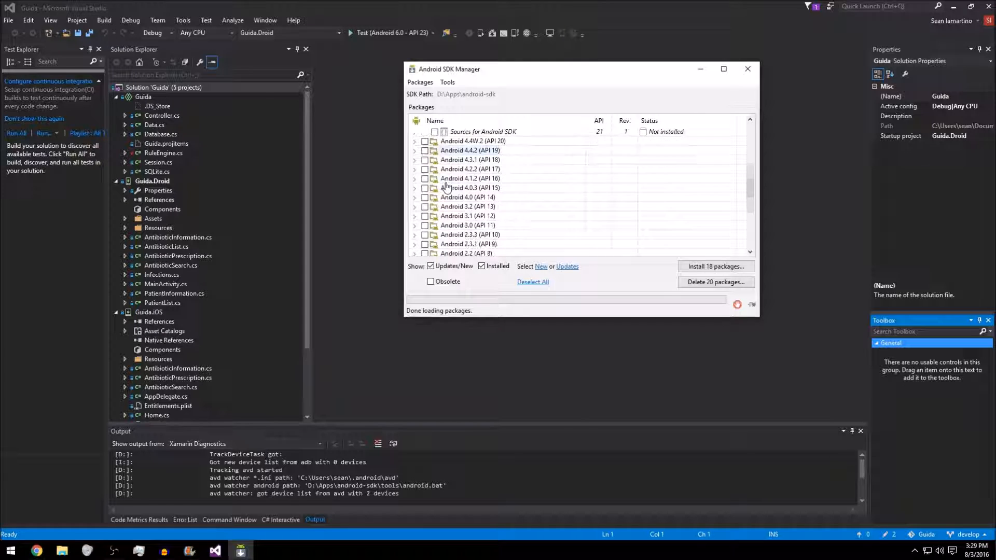
{"action": "scroll", "coordinate": [457, 185], "scroll_direction": "down", "scroll_amount": 3}
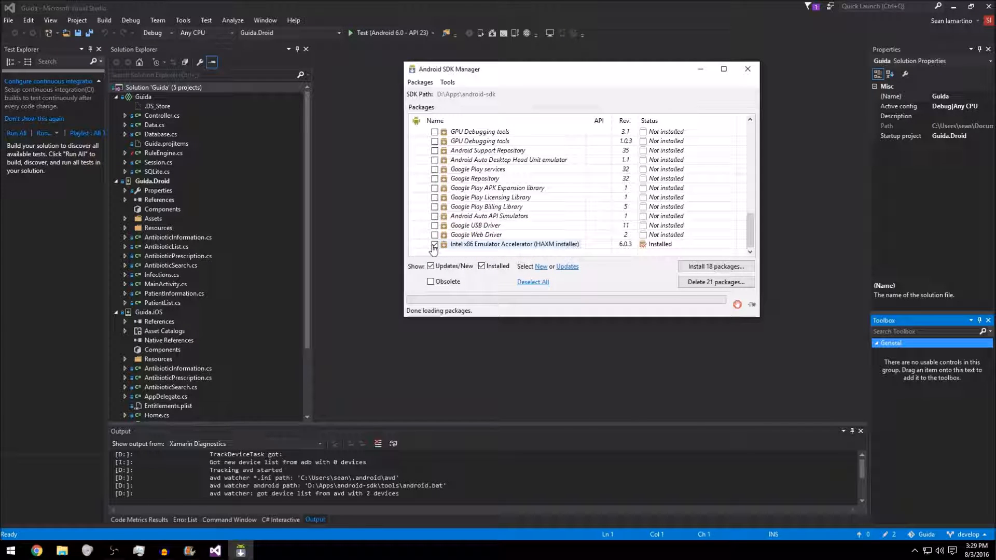
{"action": "left_click", "coordinate": [720, 269]}
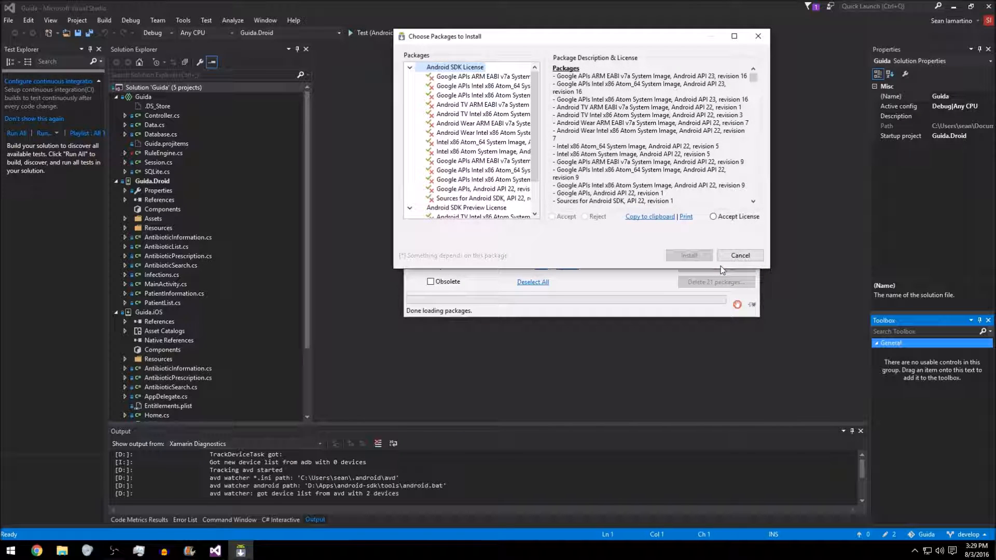
{"action": "left_click", "coordinate": [713, 217]}
{"action": "left_click", "coordinate": [689, 255]}
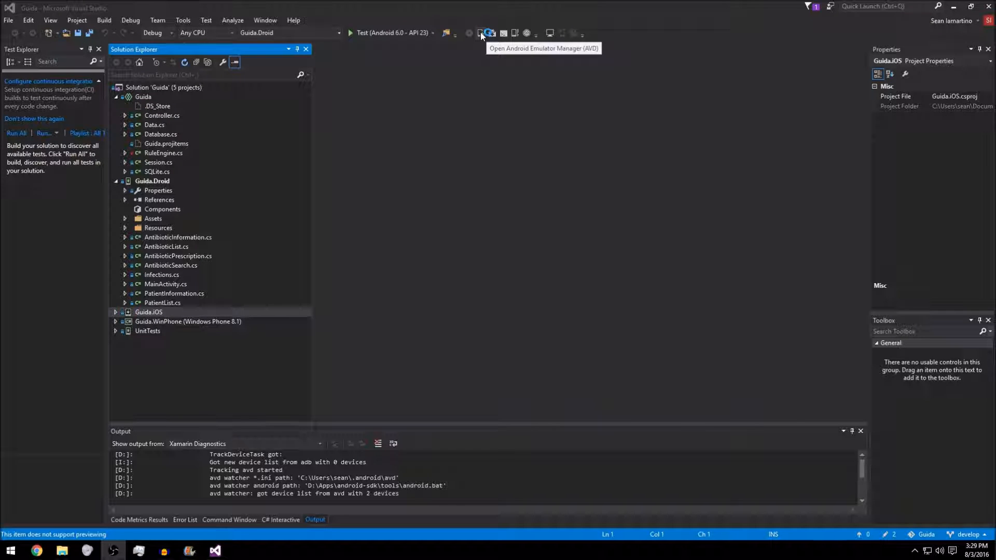
- Start a new Android virtual device in the Android Emulator Manager, named Test123 and based on the Nexus 5
{"action": "left_click", "coordinate": [481, 35]}
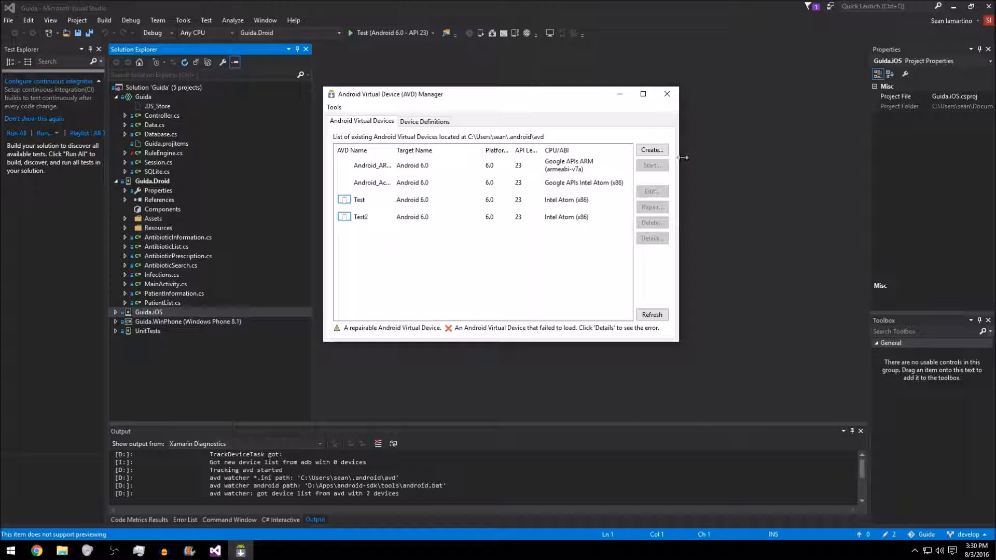
{"action": "left_click", "coordinate": [652, 150]}
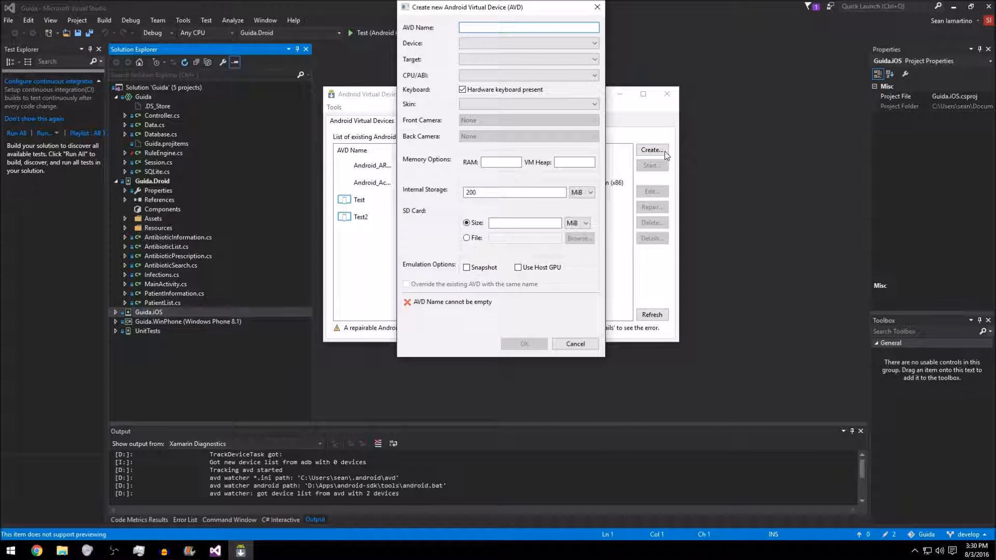
{"action": "type", "text": "Test123"}
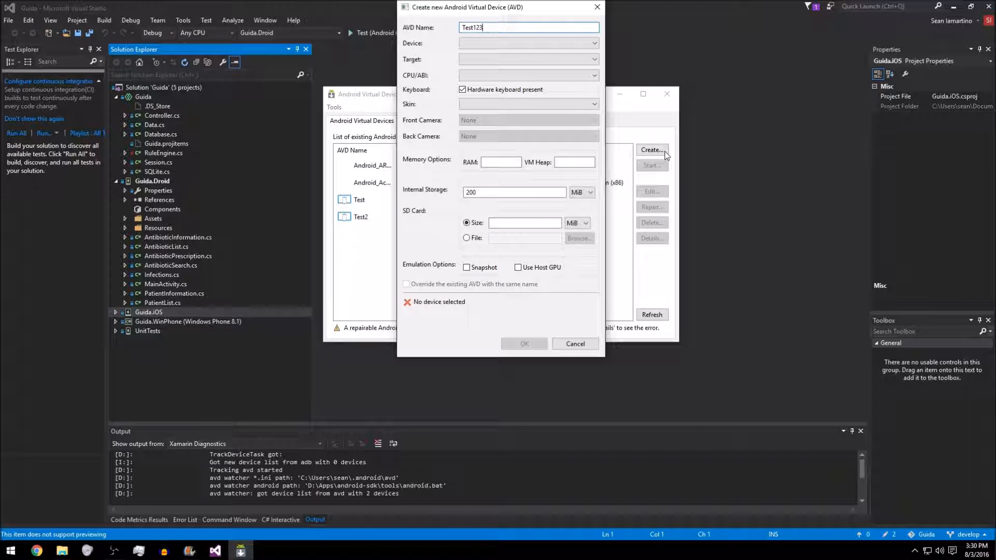
{"action": "left_click", "coordinate": [488, 41]}
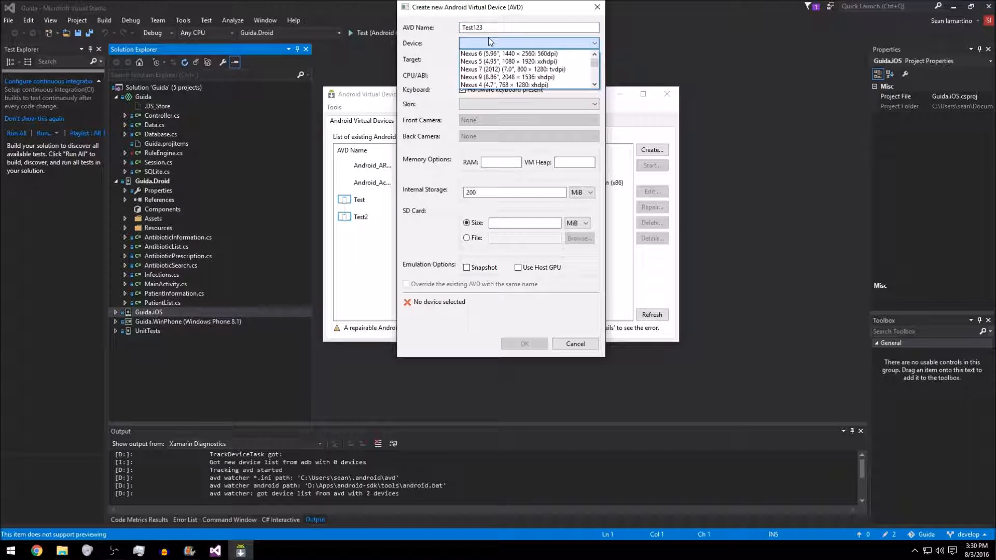
{"action": "scroll", "coordinate": [529, 79], "scroll_direction": "down", "scroll_amount": 3}
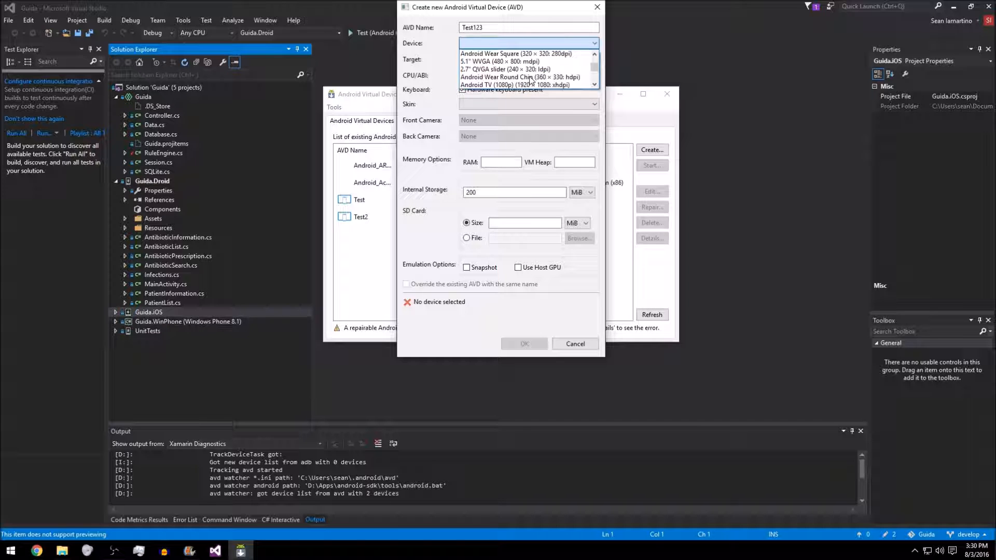
{"action": "scroll", "coordinate": [519, 76], "scroll_direction": "up", "scroll_amount": 3}
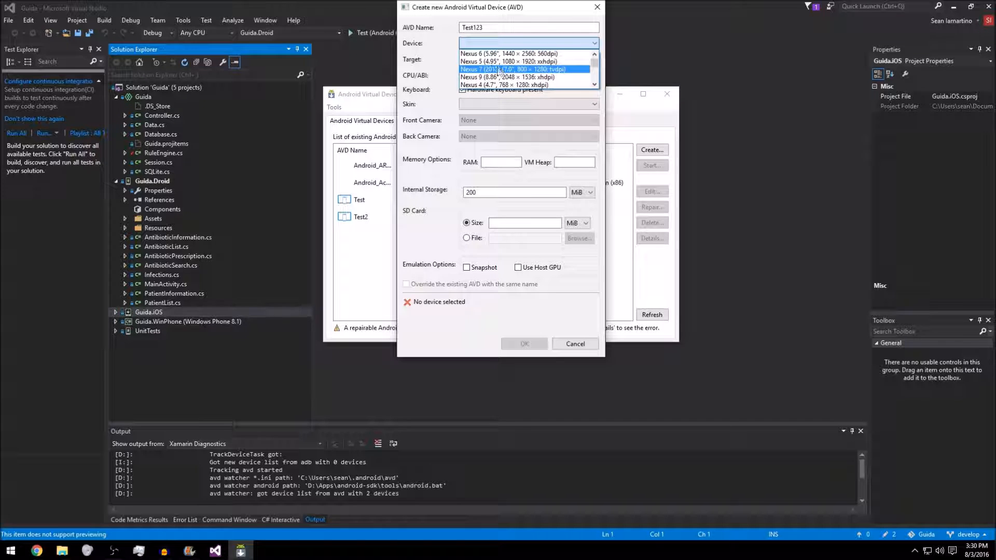
{"action": "left_click", "coordinate": [484, 61]}
- Set the new virtual device's target to Android 6.0 - API Level 23 and its CPU/ABI to Intel Atom (x86)
{"action": "left_click", "coordinate": [484, 59]}
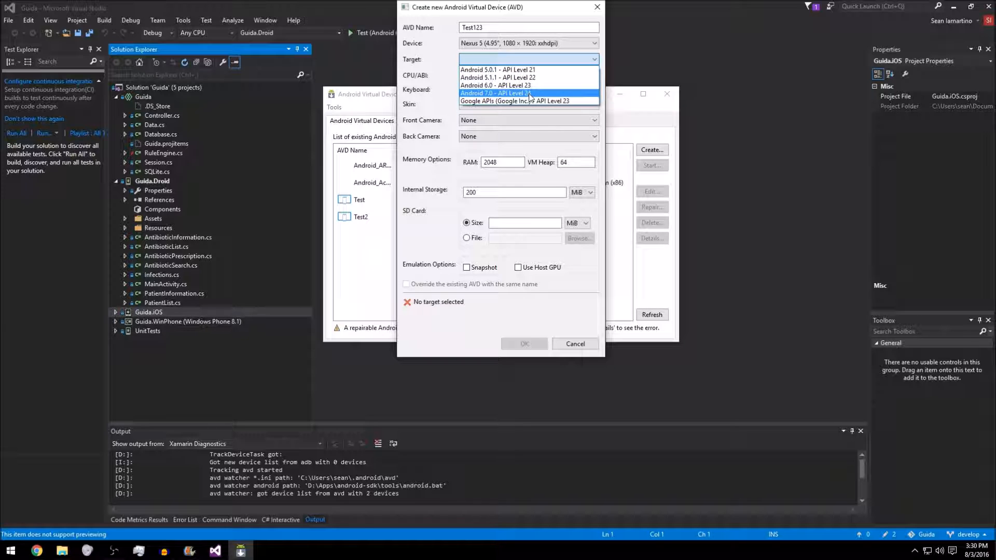
{"action": "left_click", "coordinate": [517, 86]}
{"action": "left_click", "coordinate": [496, 77]}
{"action": "scroll", "coordinate": [516, 112], "scroll_direction": "down", "scroll_amount": 1}
{"action": "left_click", "coordinate": [515, 110]}
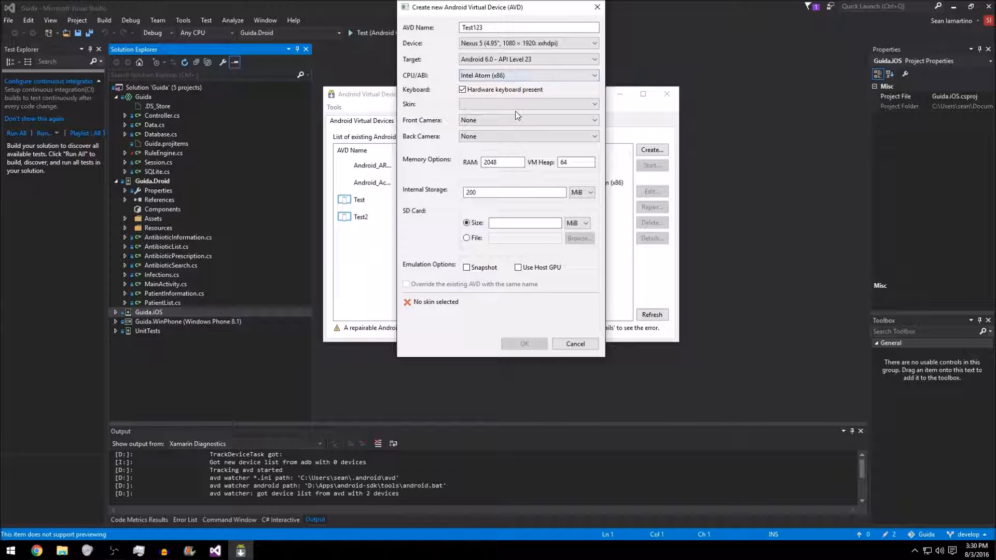
- Choose No skin for the Test123 virtual device, then create it and dismiss the creation summary
{"action": "left_click", "coordinate": [493, 104]}
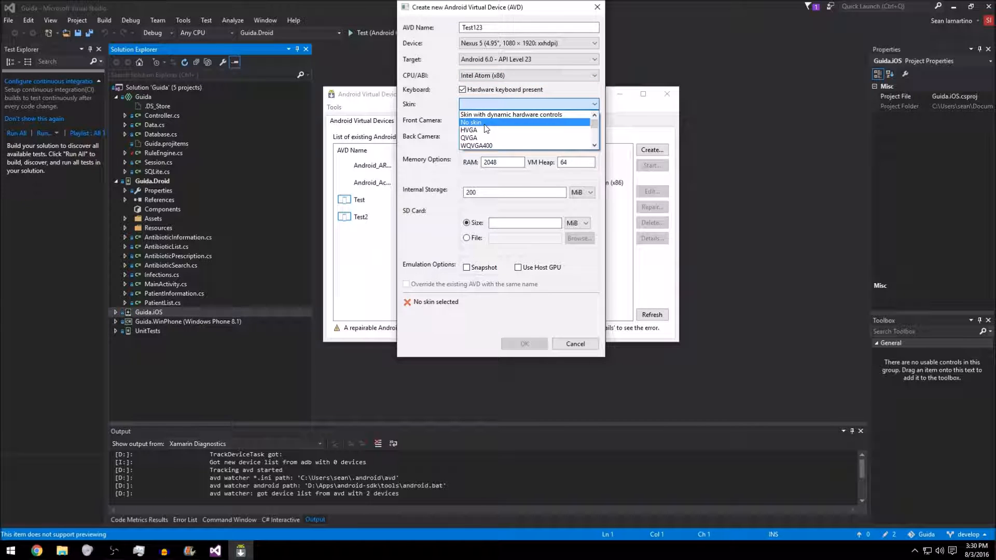
{"action": "left_click", "coordinate": [485, 124]}
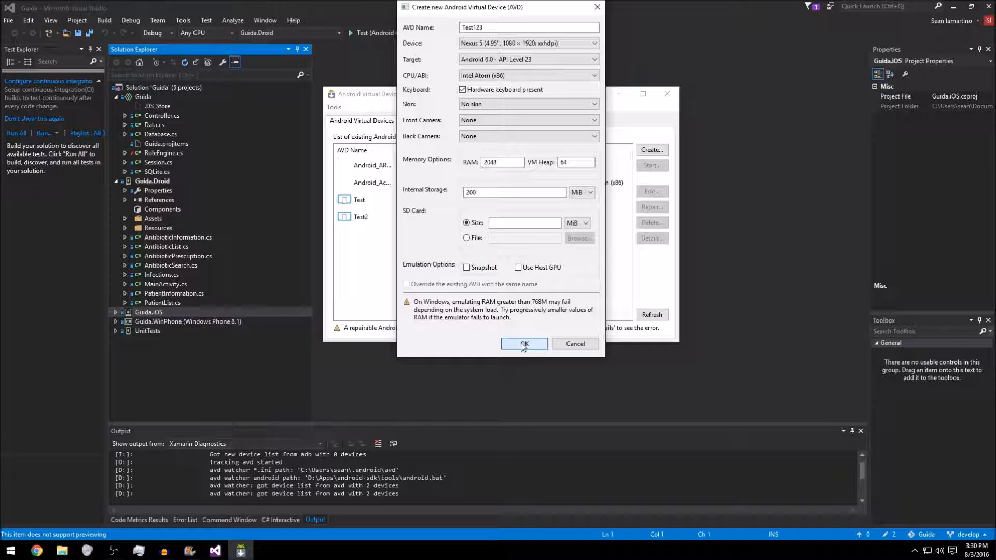
{"action": "left_click", "coordinate": [523, 345]}
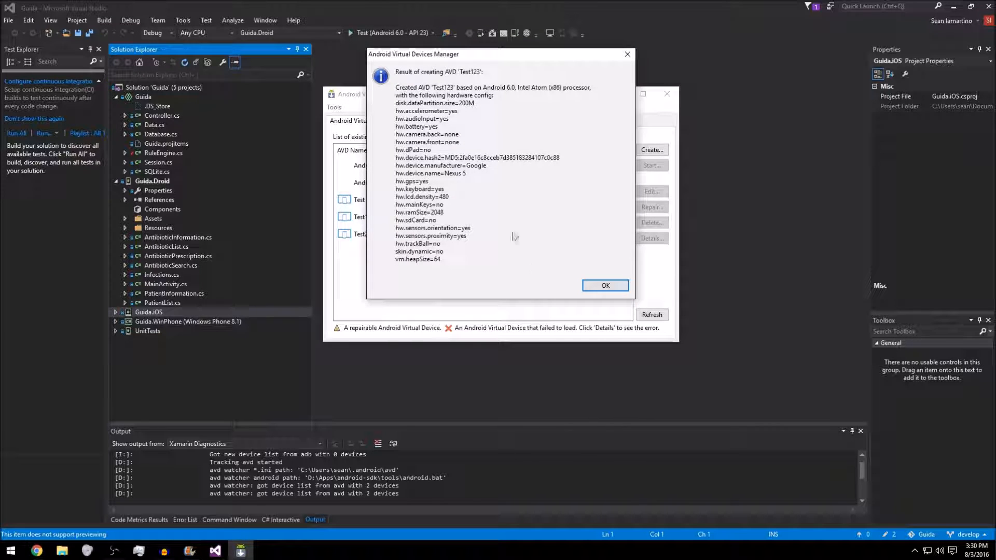
{"action": "left_click", "coordinate": [602, 285]}
- Launch the Test123 virtual device with the default launch options
{"action": "left_click", "coordinate": [432, 220]}
{"action": "left_click", "coordinate": [648, 167]}
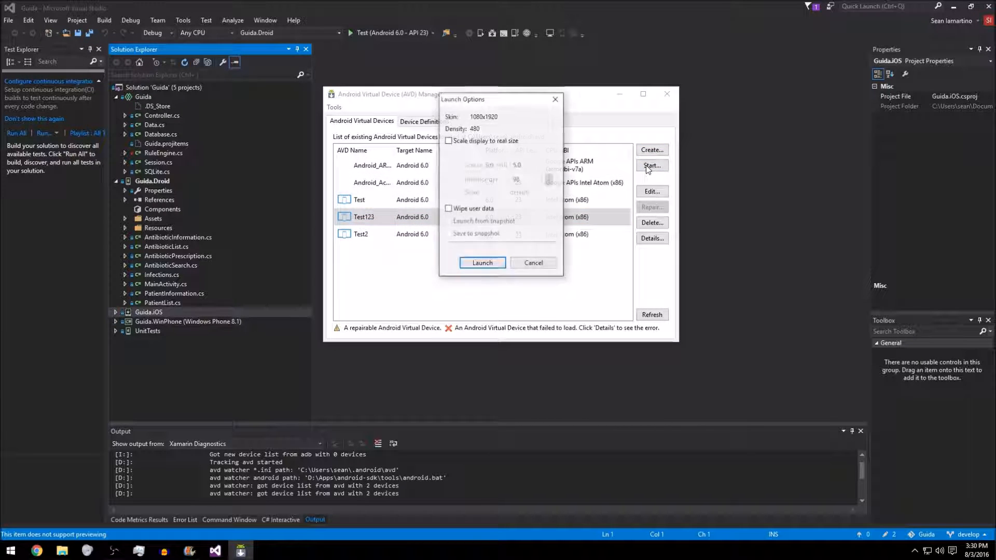
{"action": "left_click", "coordinate": [484, 266]}
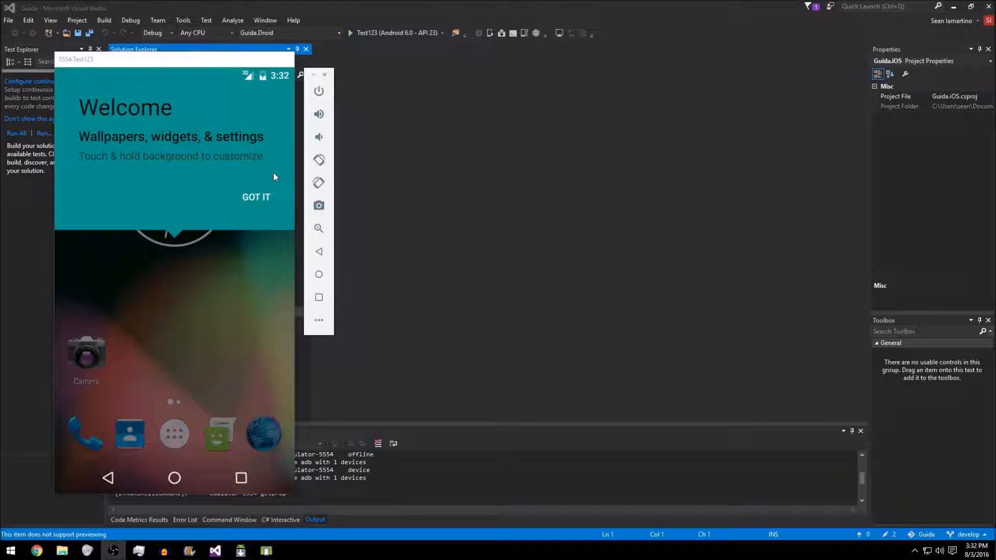
- Move the emulator window away from the Solution Explorer and dismiss the Android welcome message
{"action": "left_click", "coordinate": [258, 198]}
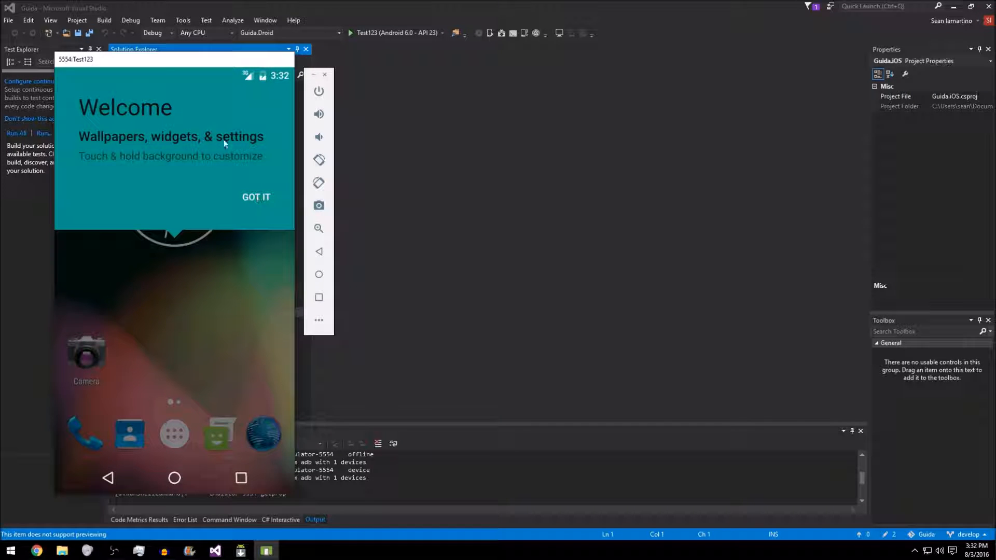
{"action": "left_click_drag", "start_coordinate": [149, 61], "coordinate": [742, 46]}
{"action": "left_click", "coordinate": [838, 168]}
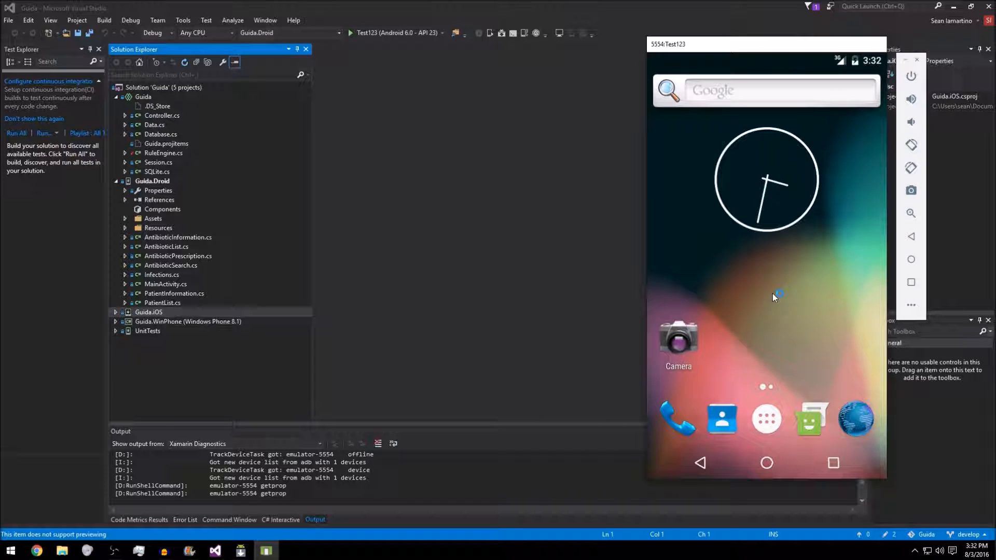
- Deploy the Guida.Droid project to the running Test123 emulator
{"action": "left_click", "coordinate": [166, 182]}
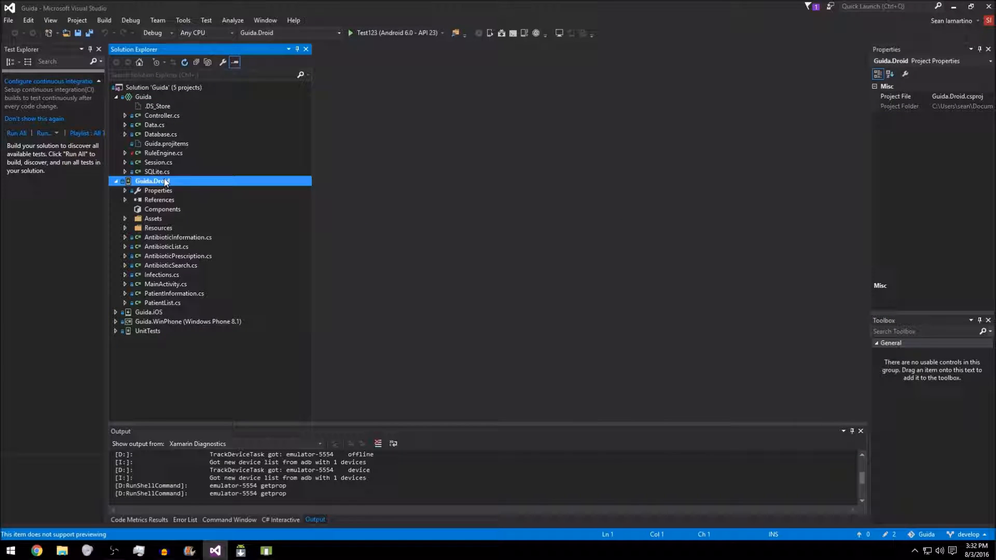
{"action": "right_click", "coordinate": [166, 181]}
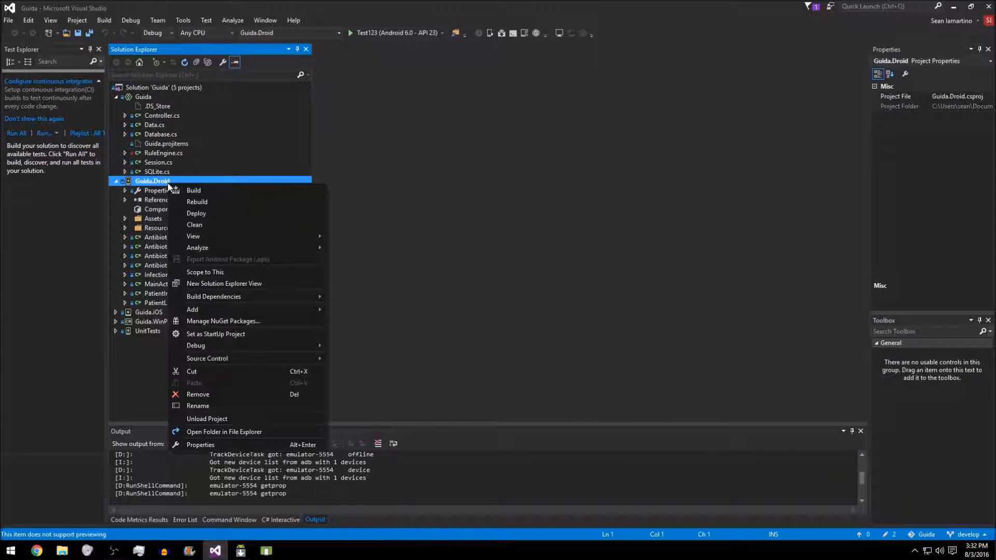
{"action": "left_click", "coordinate": [222, 213]}
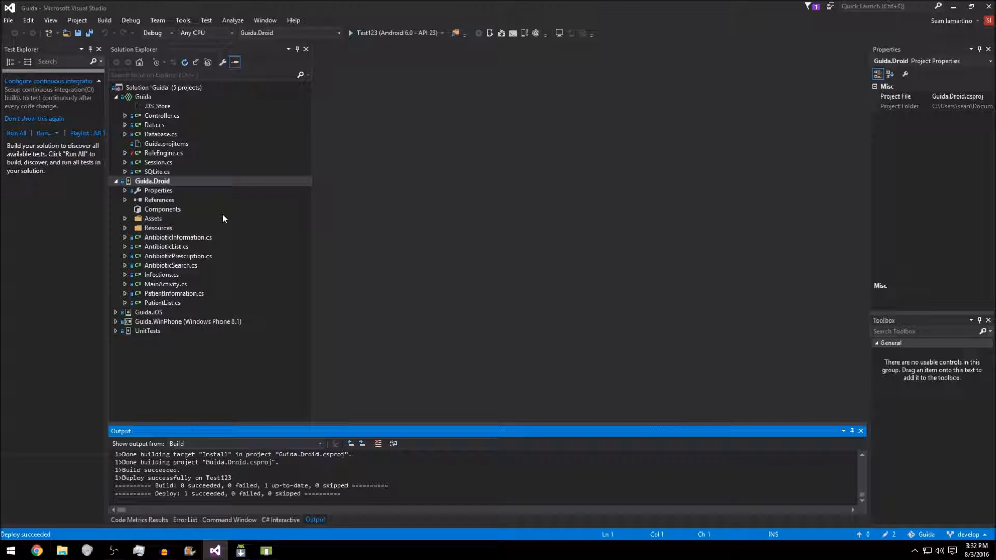
- Switch to the Android emulator and open the Guida.Droid app from its app list
{"action": "left_click", "coordinate": [266, 551]}
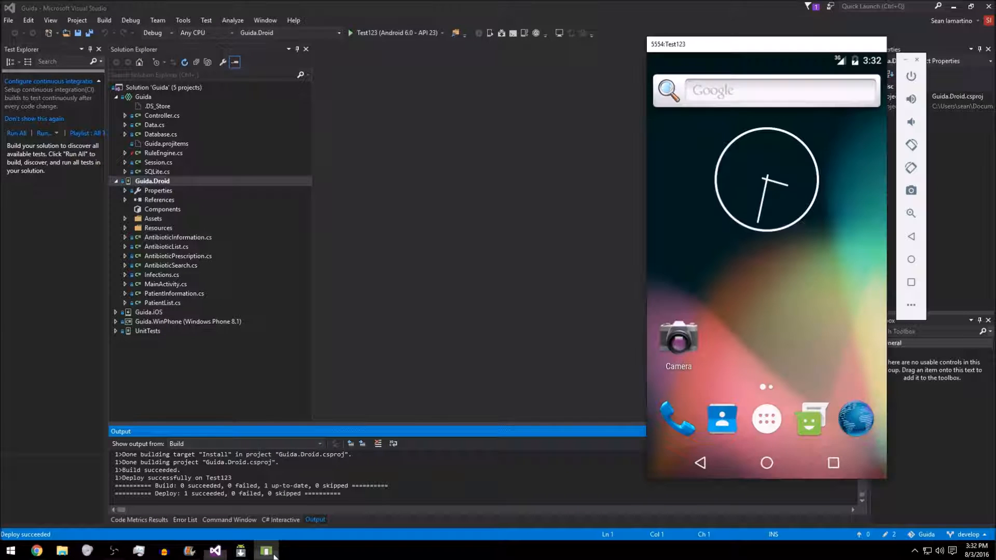
{"action": "left_click", "coordinate": [774, 424]}
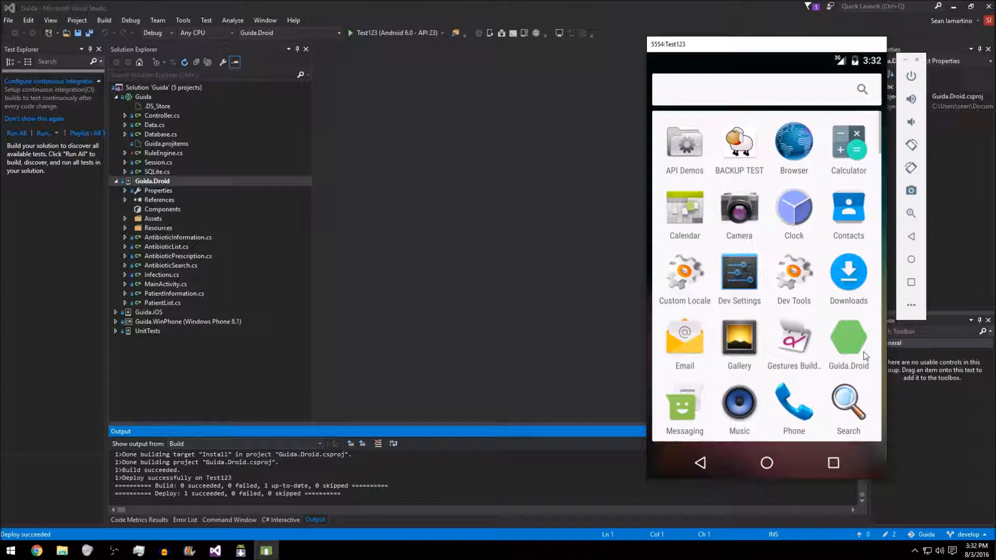
{"action": "left_click", "coordinate": [857, 351]}
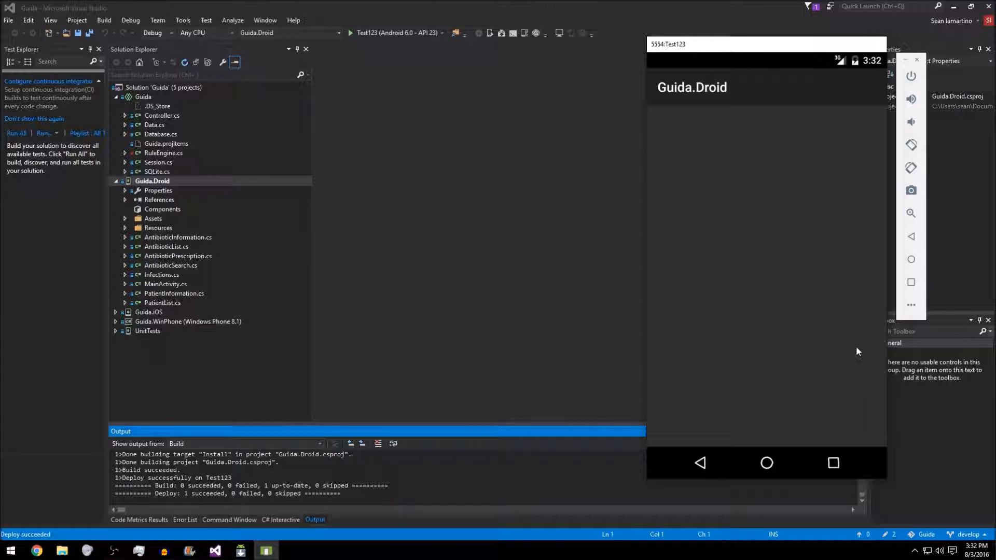